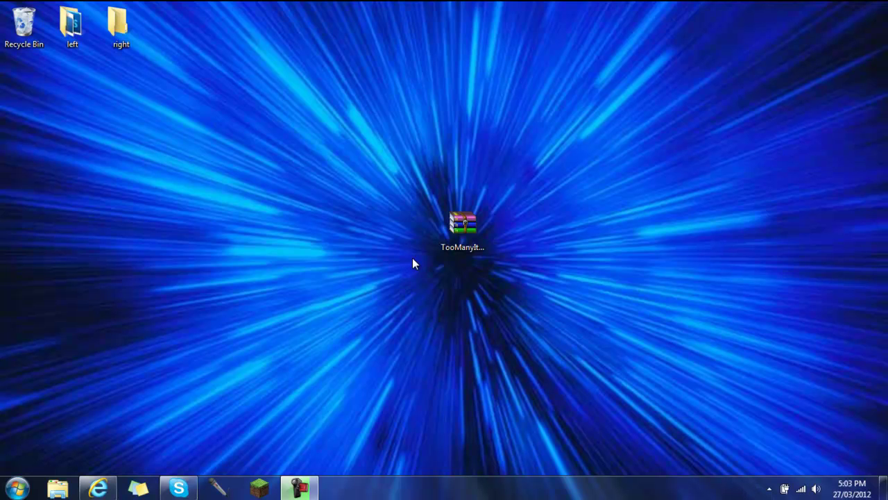
Step: Open the AppData Roaming folder through the Run prompt with %appdata%\
mouse_move(462, 236)
left_mouse_down()
mouse_move(415, 240)
mouse_move(463, 239)
left_mouse_up()
left_click(483, 331)
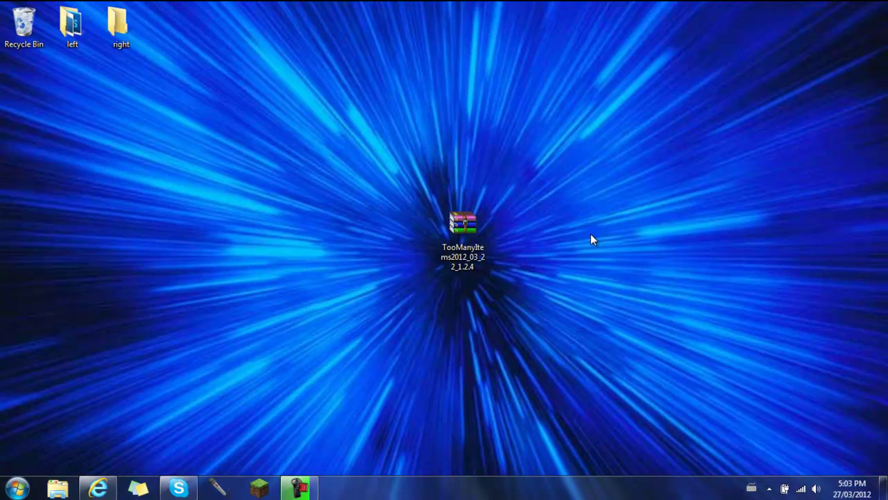
key("super+r")
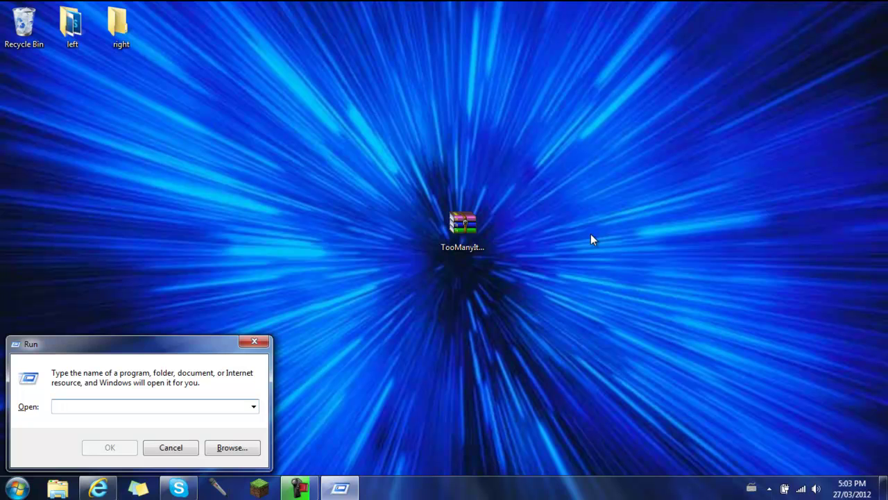
type("%")
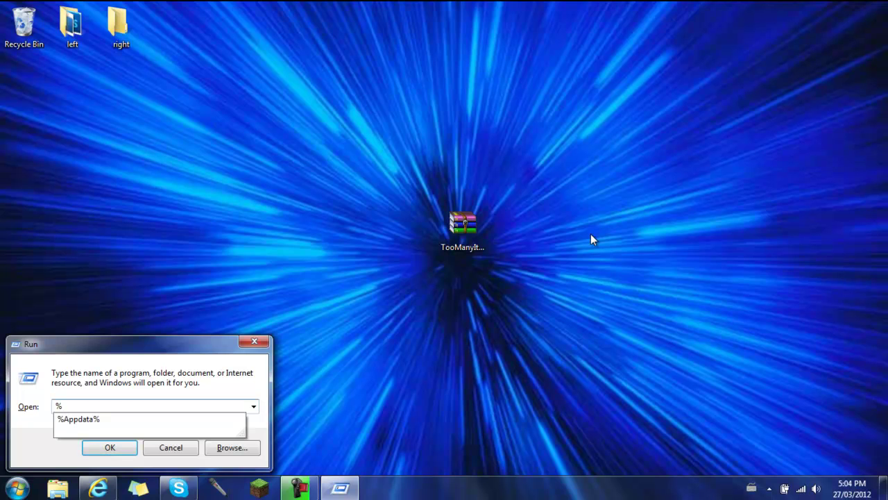
type("appdata%\\")
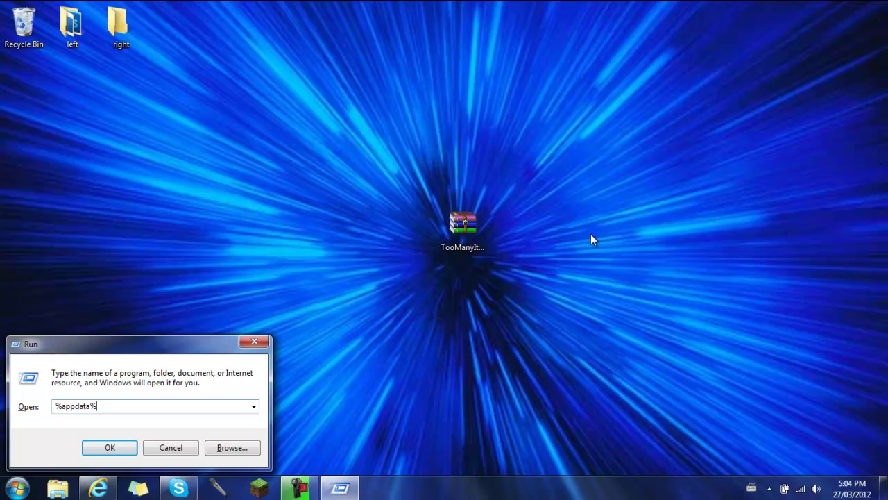
key("Return")
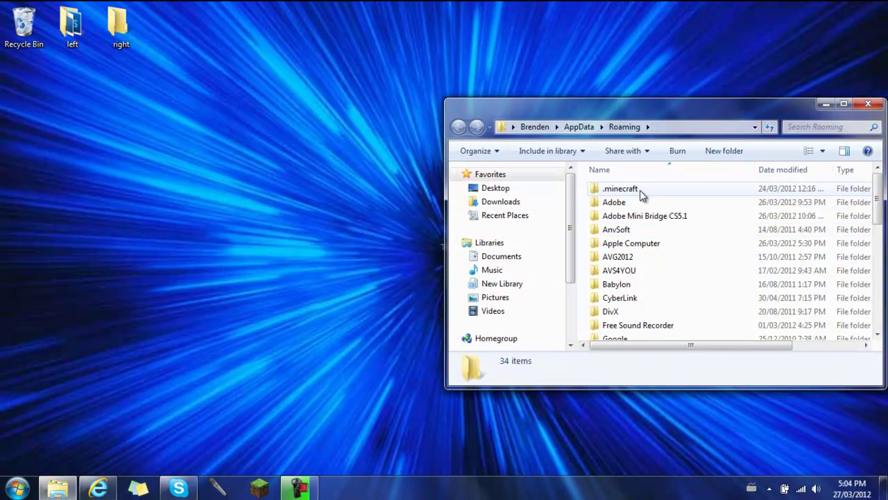
Step: Go into the .minecraft folder and then its bin folder
double_click(619, 189)
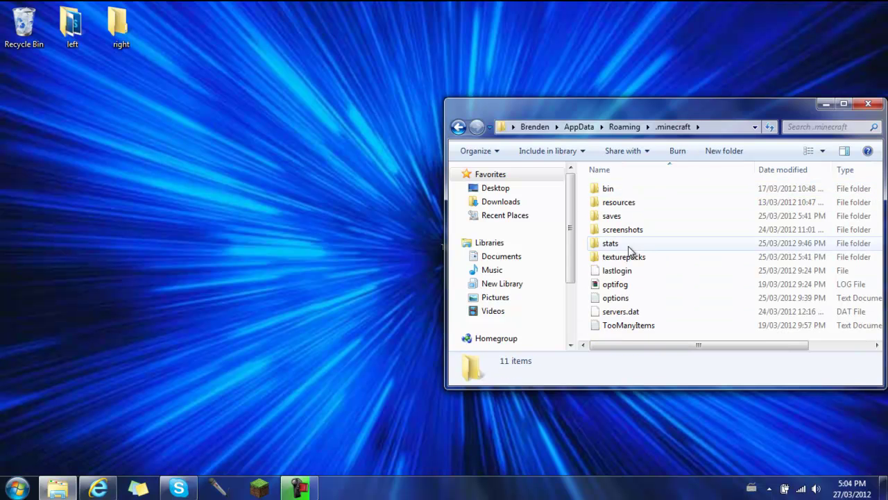
left_click_drag(595, 115, 120, 108)
left_click_drag(467, 206, 565, 206)
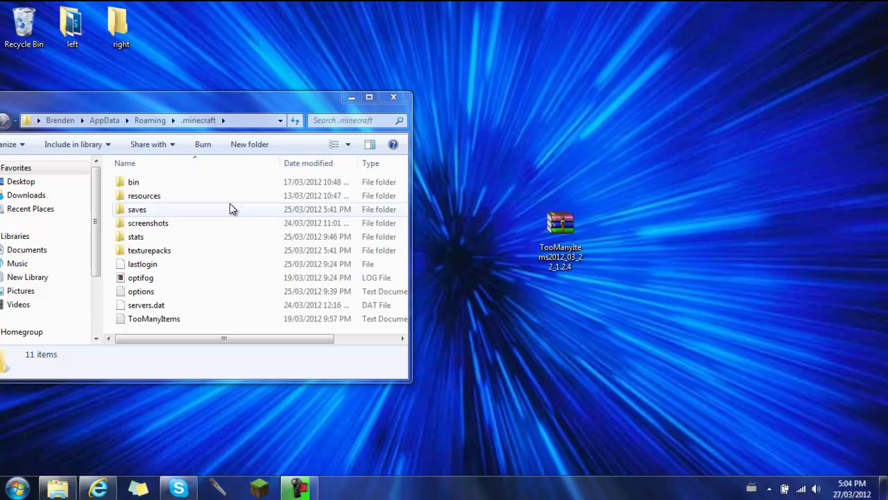
double_click(136, 180)
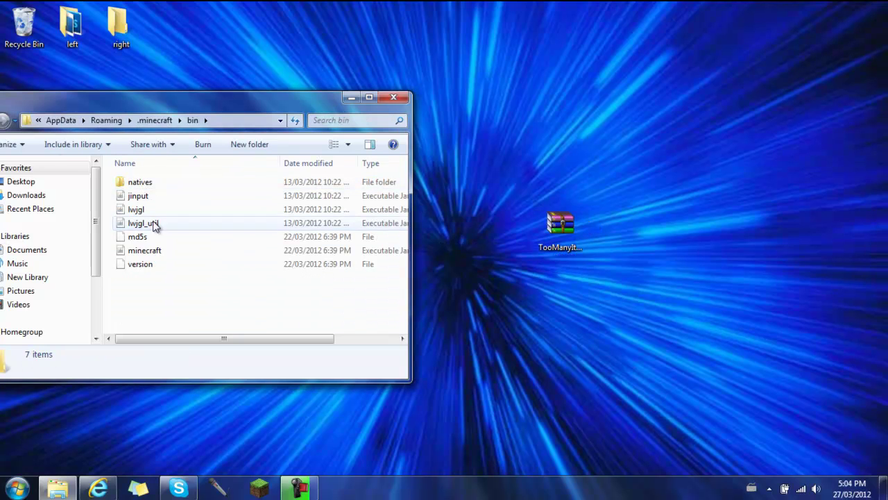
Step: Open minecraft.jar with WinRAR archiver and dismiss the licence reminder
right_click(126, 251)
mouse_move(174, 240)
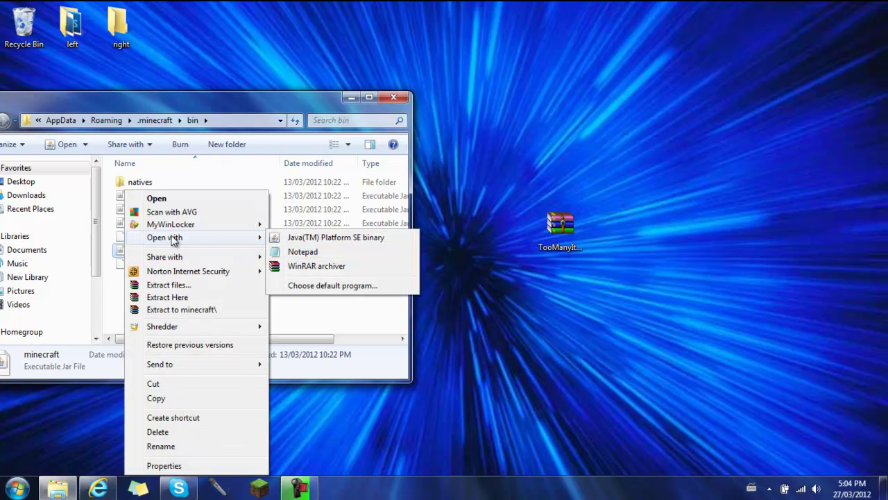
left_click(316, 266)
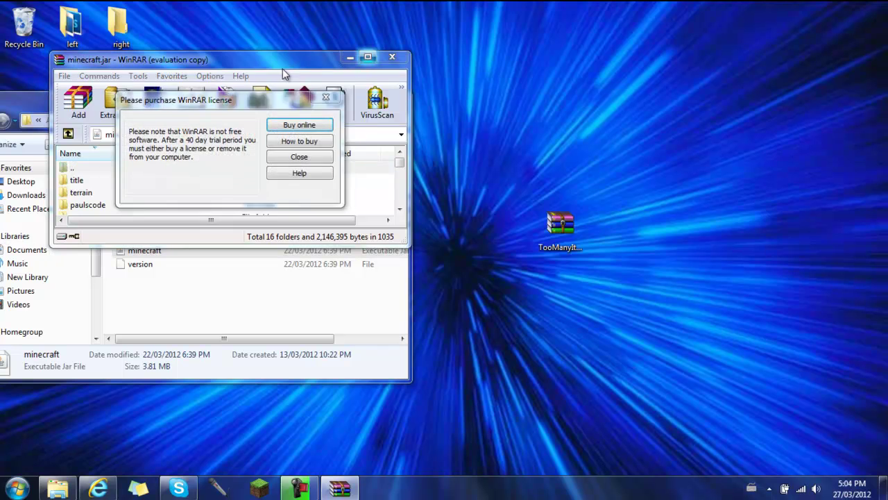
left_click(326, 99)
Step: Dock the minecraft.jar WinRAR window to the left half of the screen
scroll(202, 184, "down", 4)
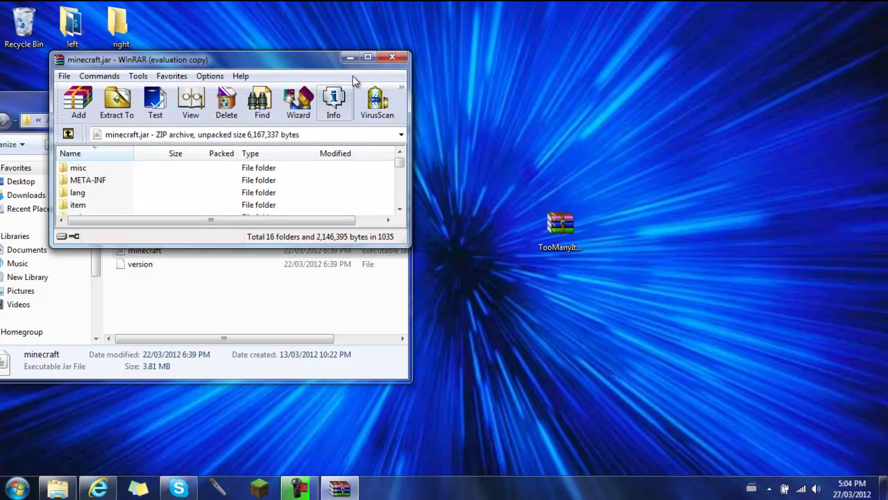
left_click(367, 58)
left_click(843, 7)
left_click_drag(236, 67, 0, 55)
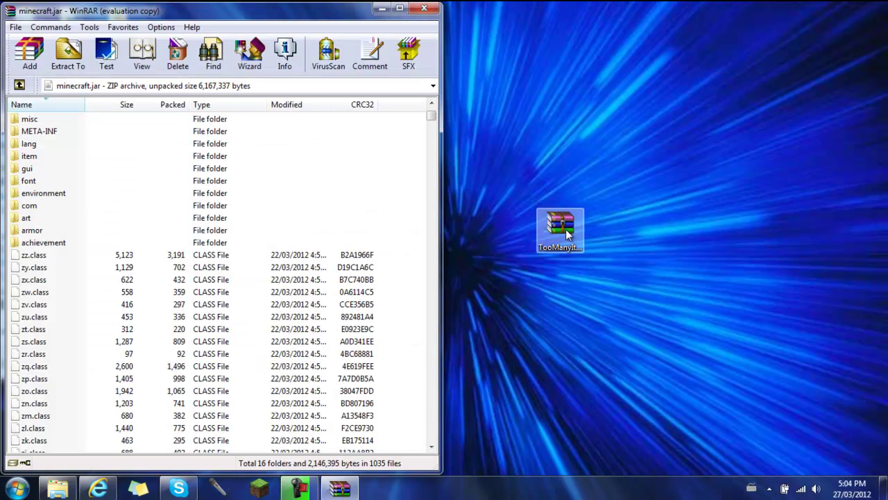
Step: Read through the TooManyItems forum page, then minimize the browser
left_click(98, 488)
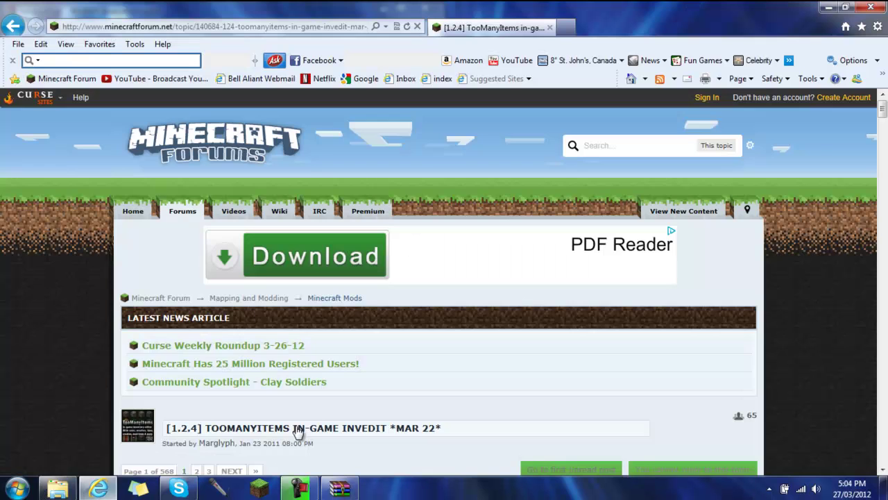
scroll(458, 353, "down", 20)
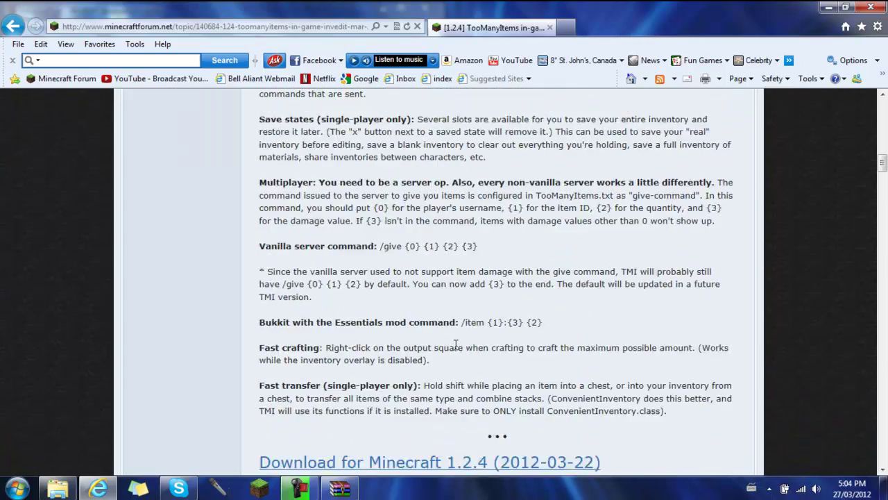
scroll(455, 345, "down", 5)
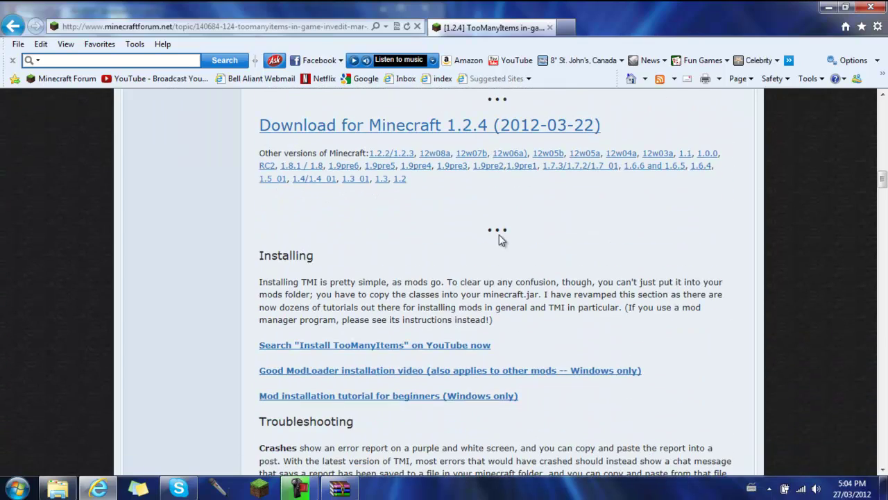
left_click(830, 9)
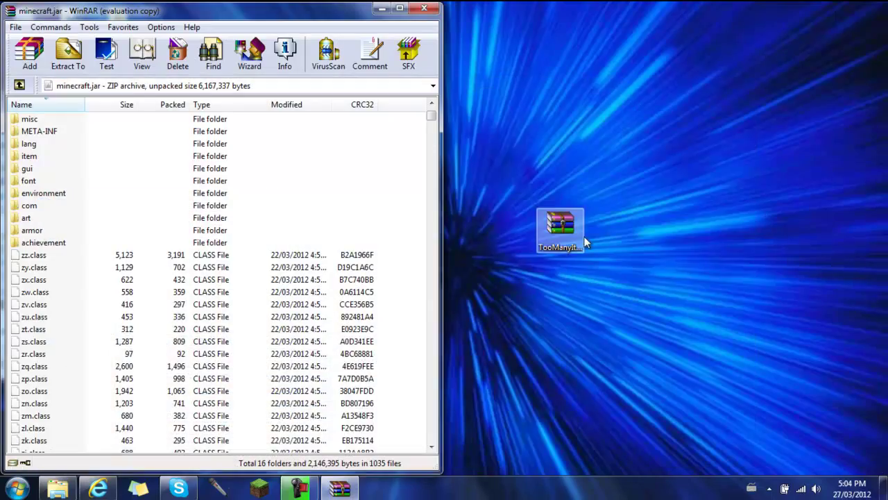
Step: Dock the TooManyItems archive on the right and add its 23 files into minecraft.jar
double_click(577, 224)
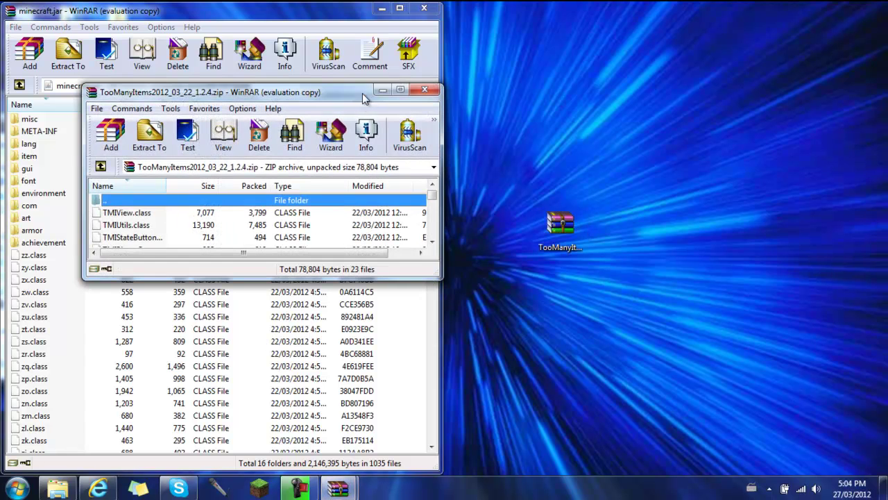
left_click_drag(364, 97, 887, 98)
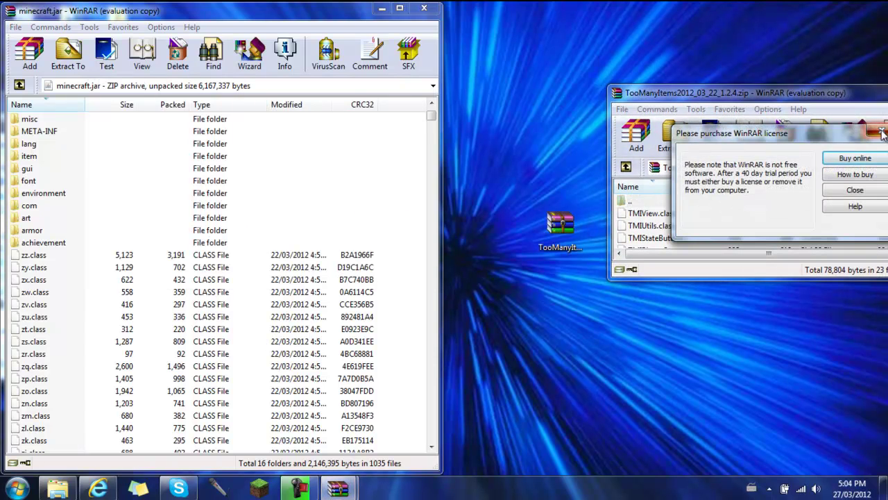
left_click(883, 132)
left_click_drag(335, 102, 887, 167)
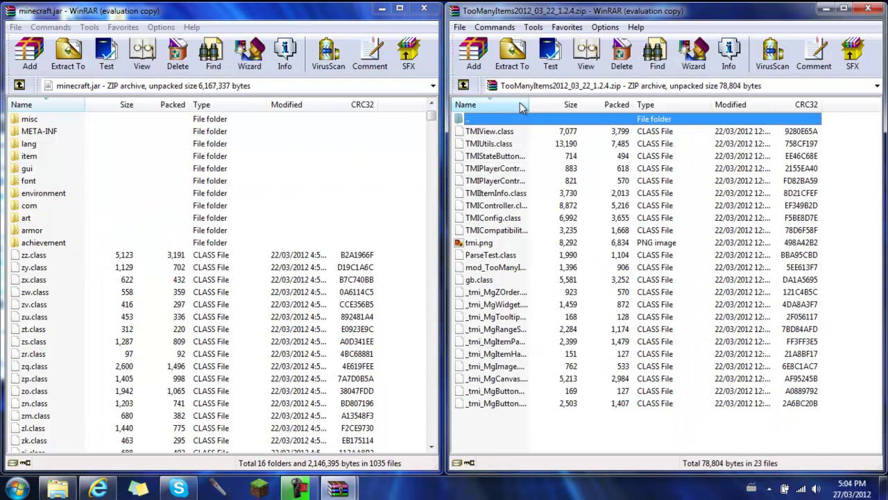
left_click_drag(630, 421, 205, 206)
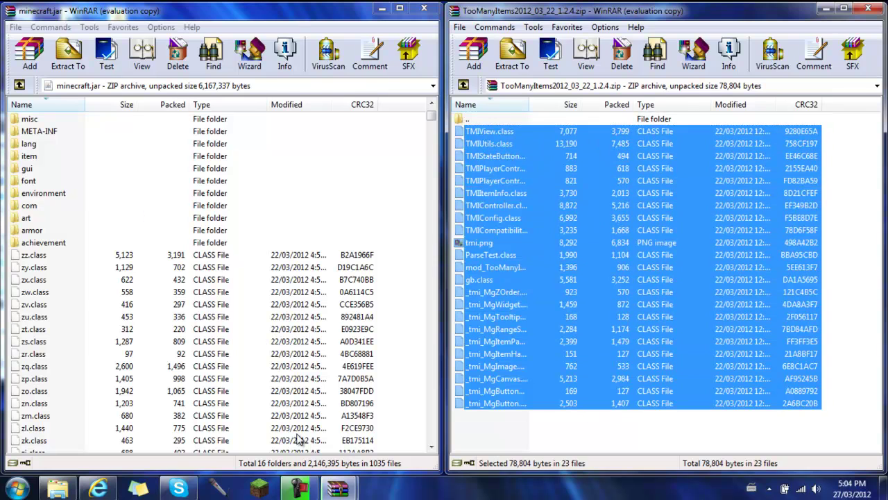
left_click_drag(299, 439, 297, 440)
left_click(206, 352)
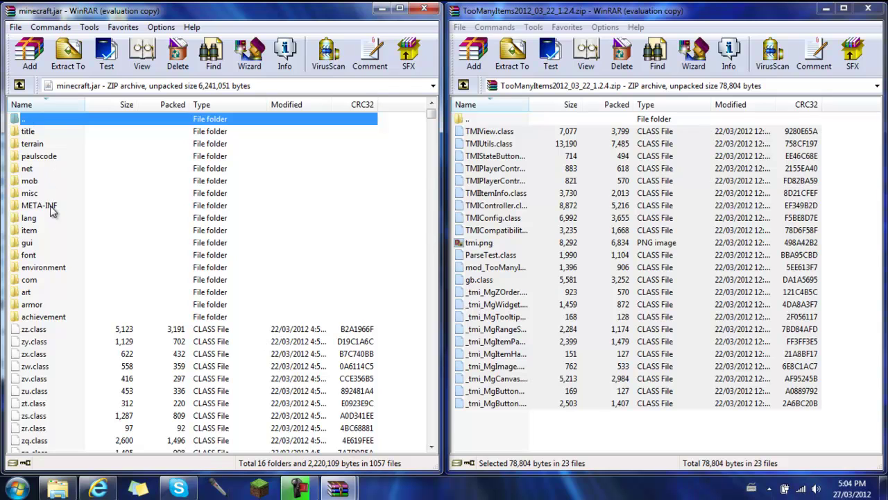
Step: Delete the META-INF folder from minecraft.jar and close both archive windows
left_click(46, 207)
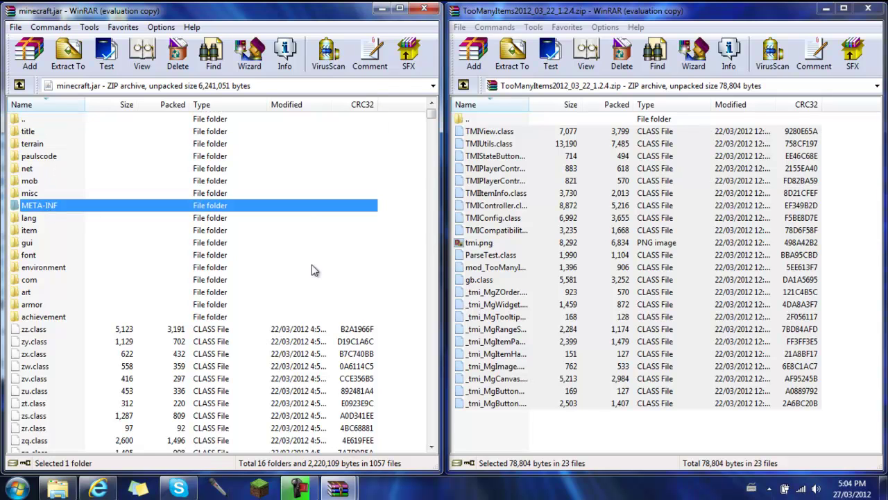
left_click(178, 52)
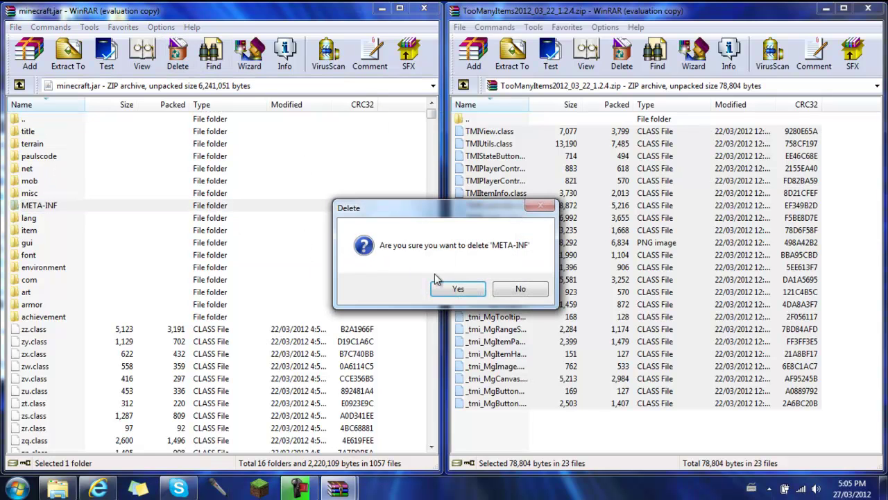
left_click(455, 288)
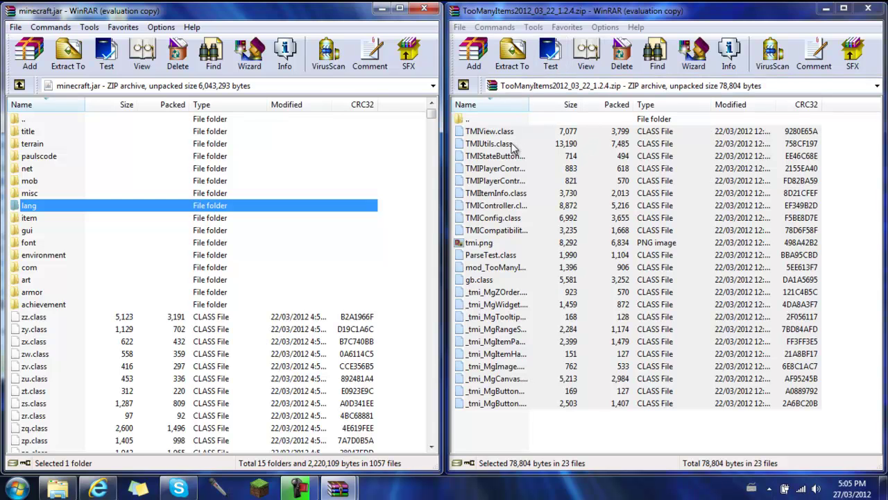
left_click(864, 9)
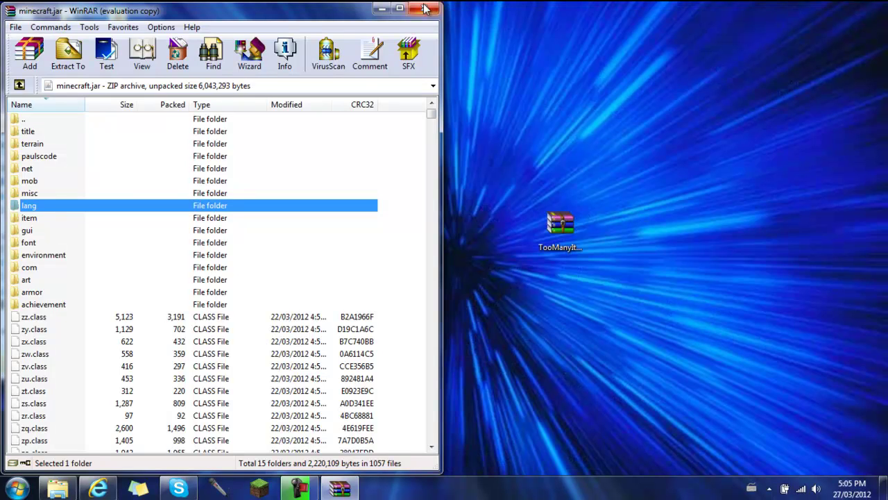
left_click(430, 9)
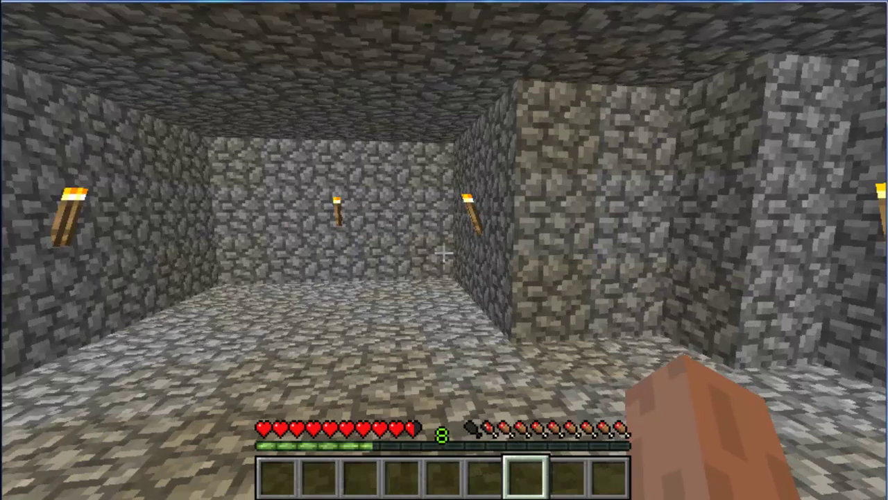
Step: Open the inventory with E and toggle the TooManyItems overlay off and back on with O
key("e")
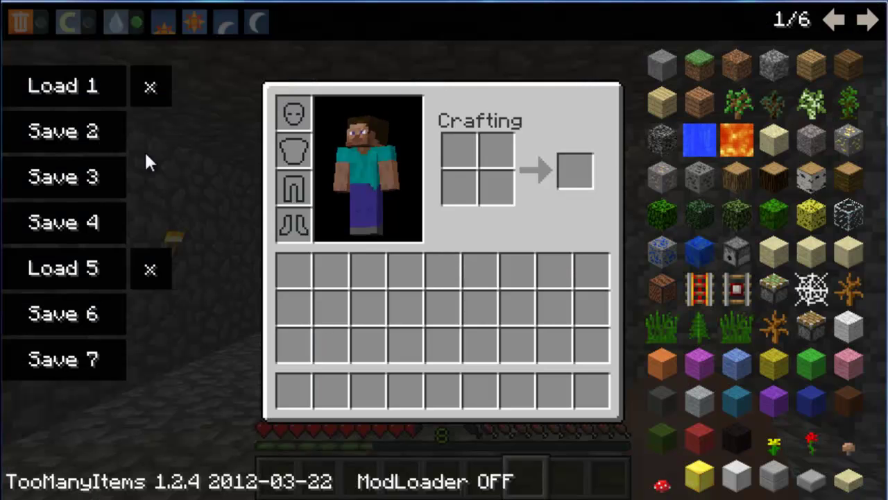
key("o")
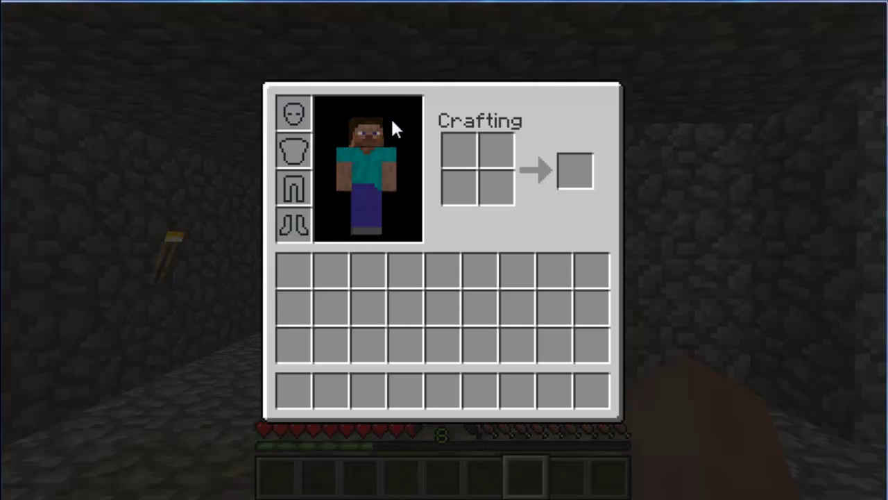
key("o")
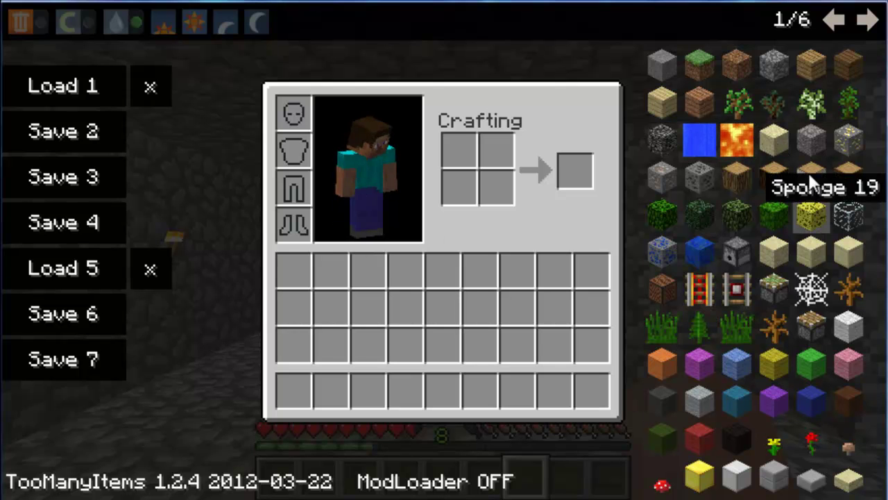
left_click(869, 24)
left_click(869, 24)
left_click(868, 23)
left_click(869, 22)
left_click(839, 21)
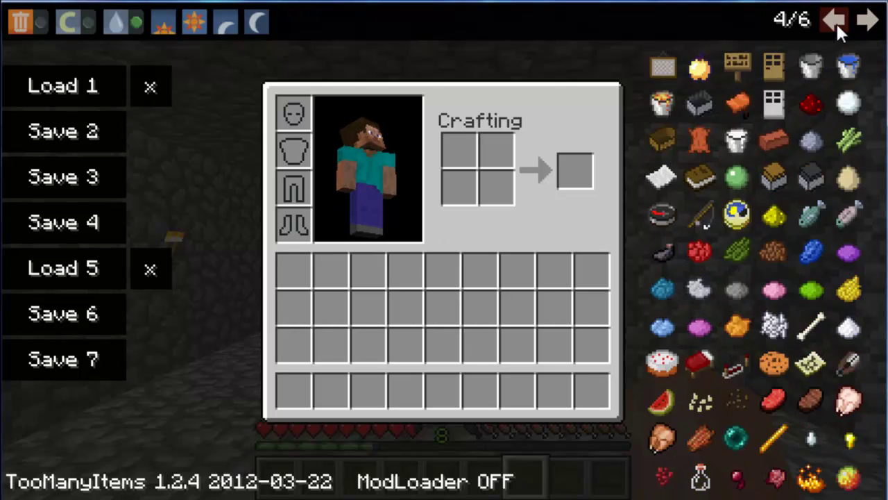
left_click(835, 22)
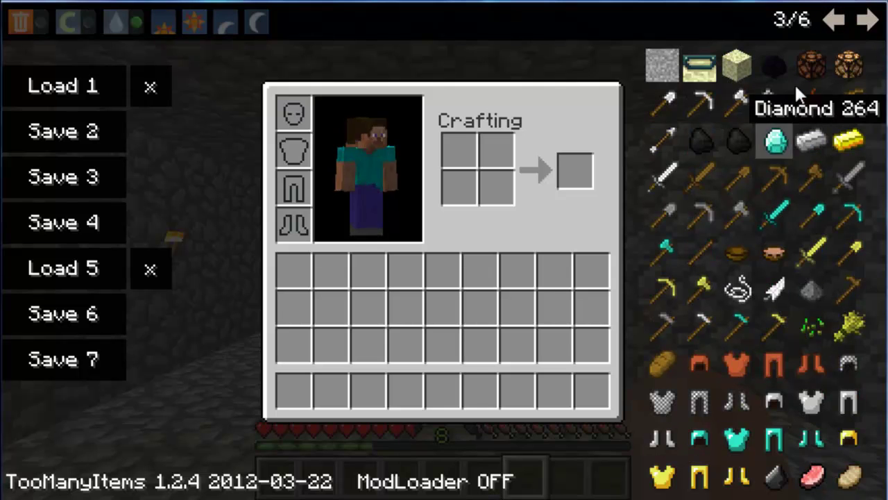
left_click(865, 23)
left_click(866, 23)
left_click(866, 23)
left_click(835, 21)
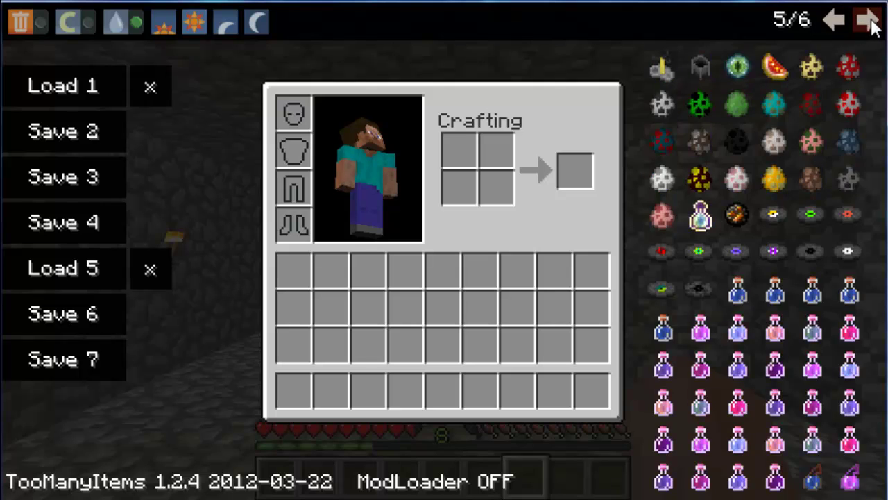
left_click(869, 22)
left_click(833, 21)
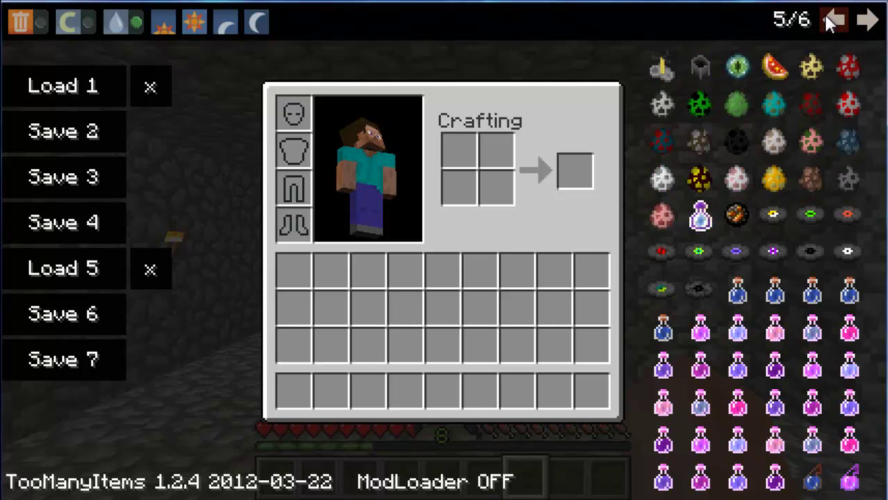
left_click(867, 20)
left_click(867, 21)
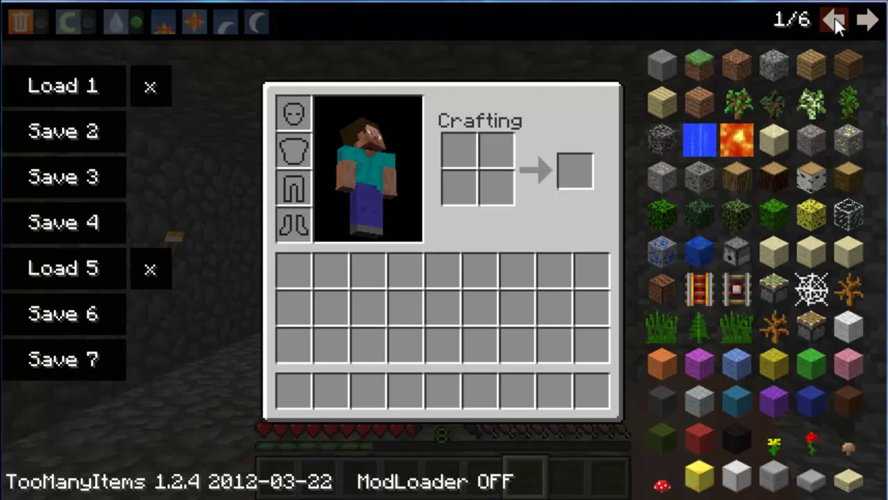
left_click(836, 21)
left_click(836, 21)
left_click(836, 21)
left_click(838, 21)
left_click(838, 22)
left_click(840, 22)
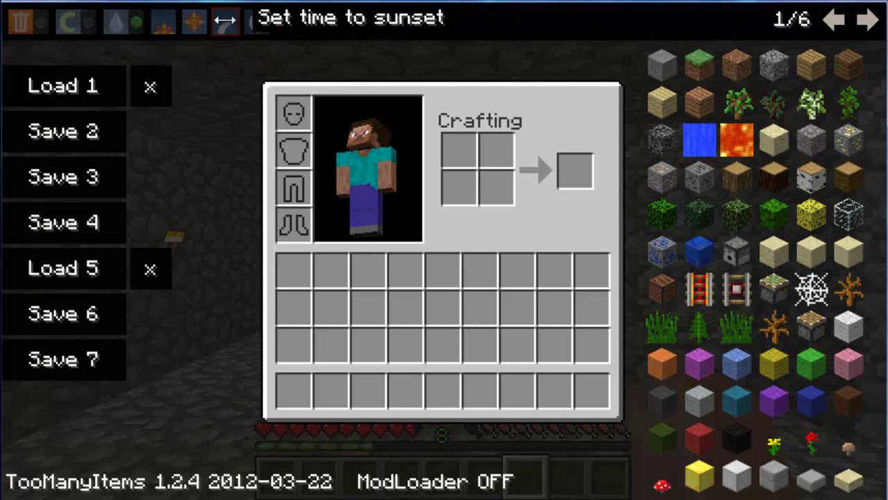
Step: Add 64-stacks of logs, sandstone, gravel, sponge, grass blocks, detector rails and dark leaves
left_click(774, 177)
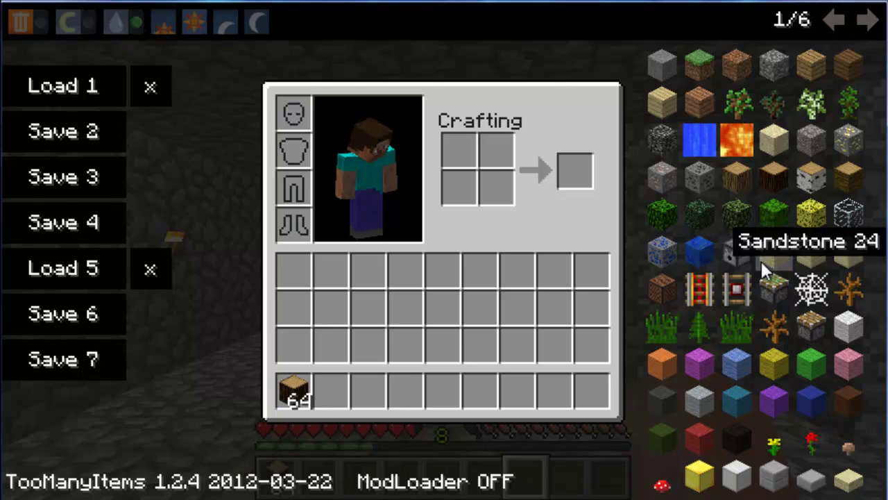
left_click(774, 252)
left_click(811, 138)
left_click(811, 214)
left_click(774, 288)
left_click(737, 288)
left_click(702, 226)
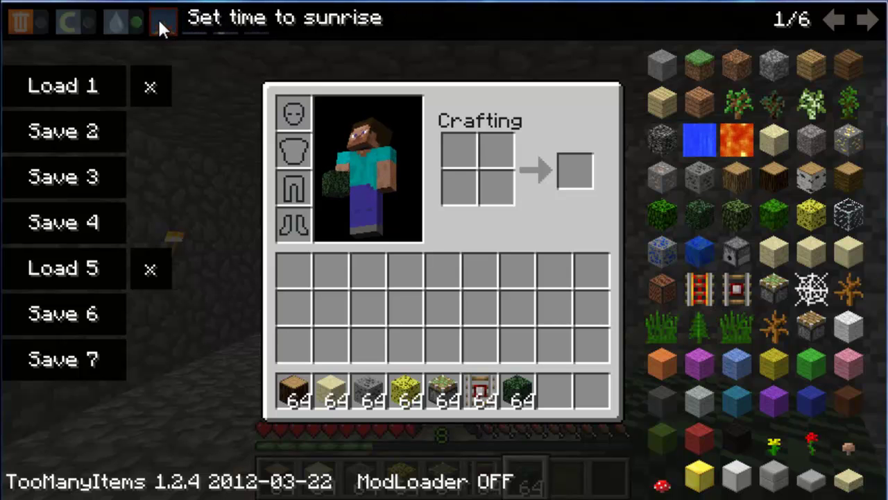
Step: Toggle rain/snow and creative mode off and back again
left_click(125, 25)
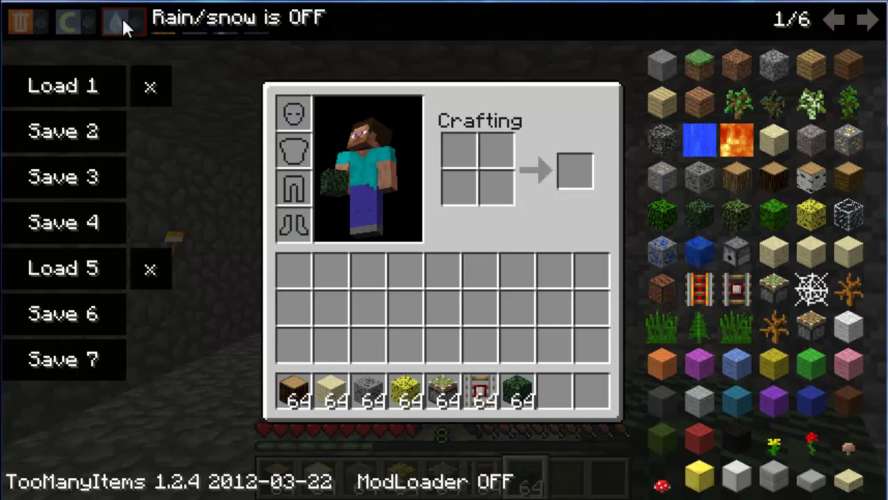
left_click(123, 22)
left_click(72, 23)
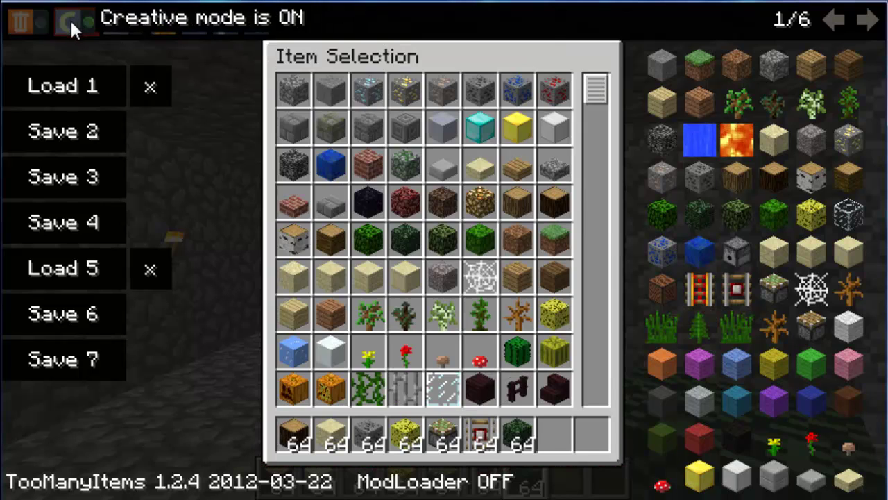
left_click(72, 23)
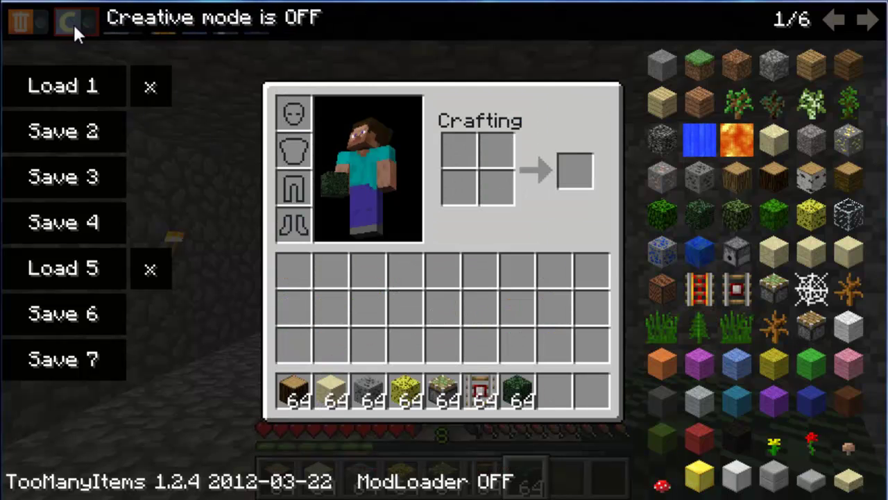
Step: Use delete mode to remove the log and sandstone stacks from the hotbar
left_click(25, 21)
left_click(283, 380)
left_click(331, 389)
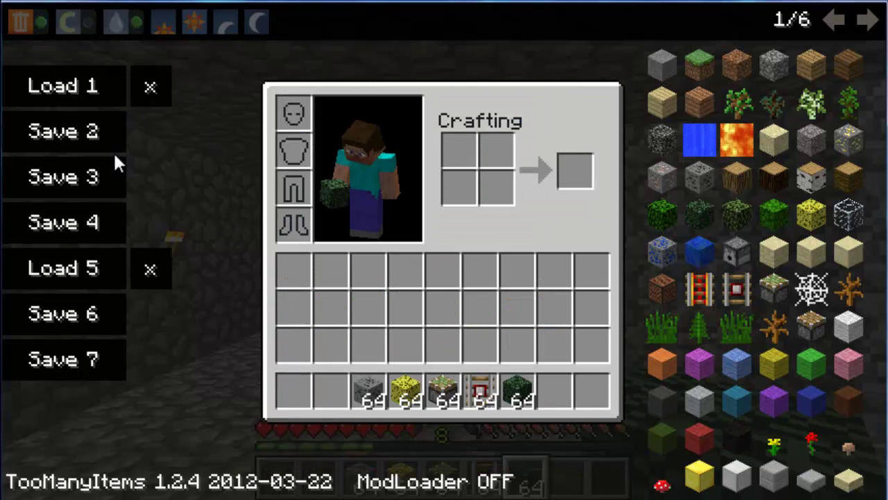
left_click(26, 23)
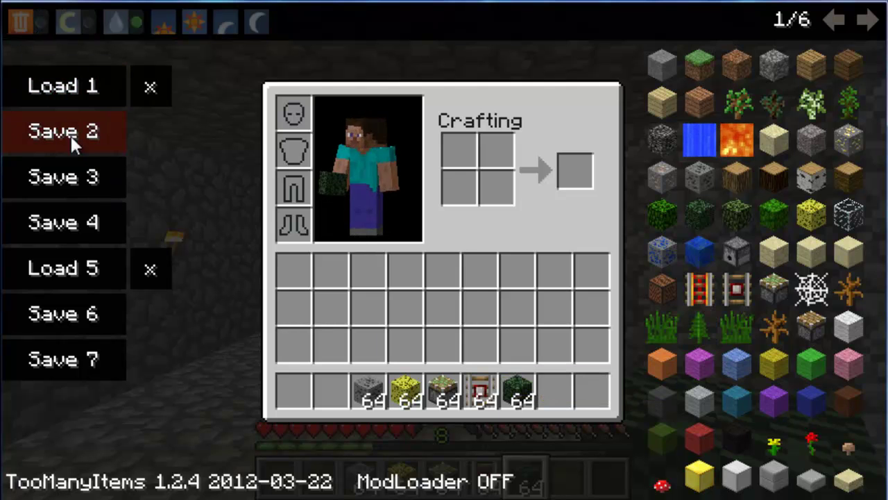
Step: Save the hotbar to slot 7, then delete the gravel, sponge, grass, rail and leaves stacks
left_click(65, 359)
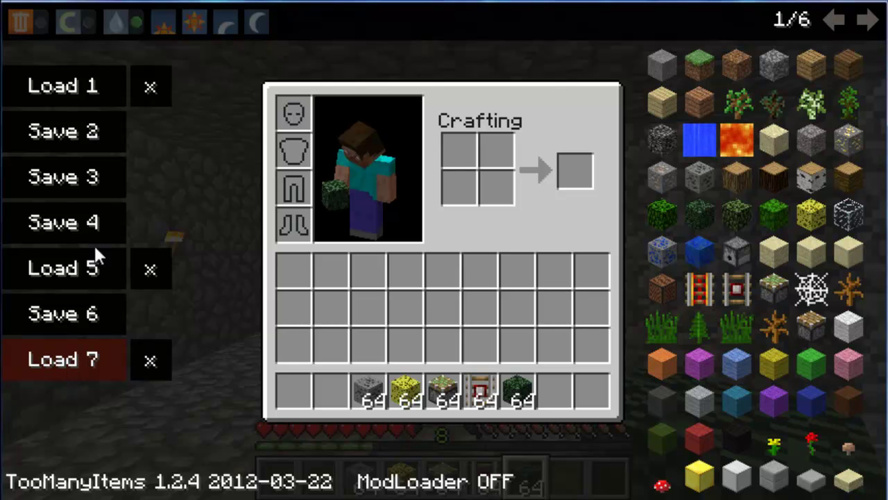
left_click(21, 21)
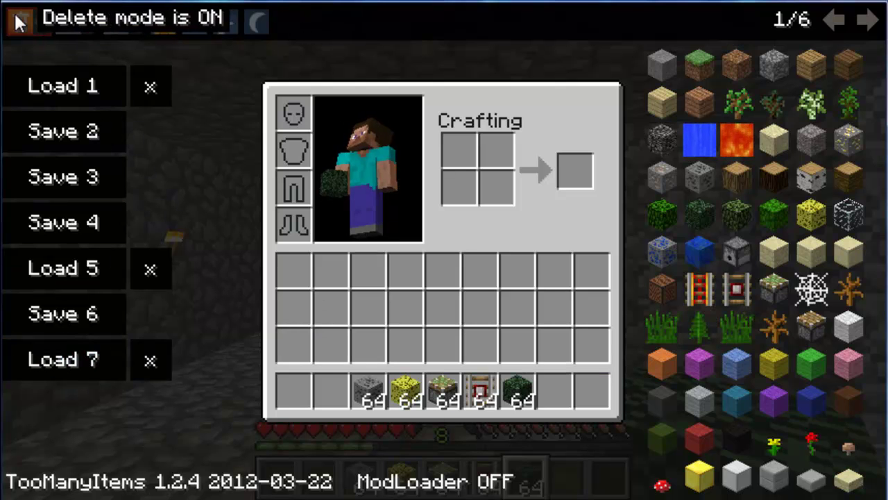
left_click(368, 390)
left_click(405, 388)
left_click(442, 390)
left_click(480, 390)
left_click(518, 390)
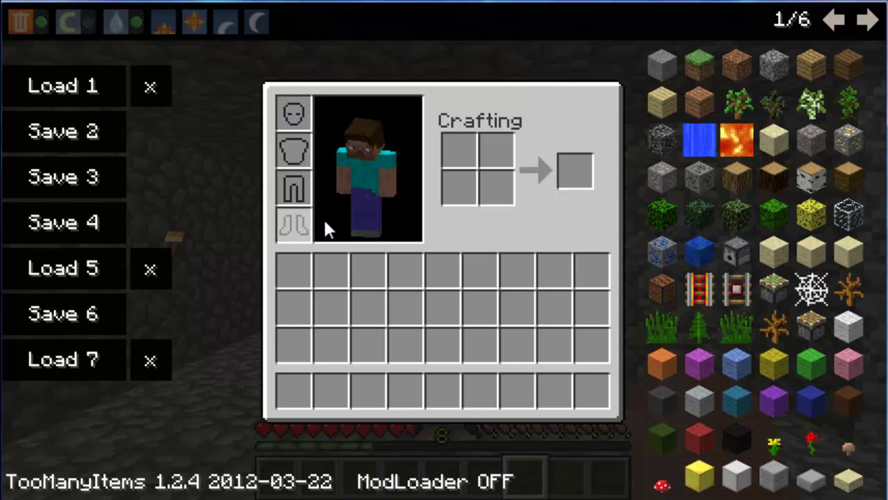
Step: Load slot 7 to restore the hotbar, then delete all five stacks again
left_click(16, 350)
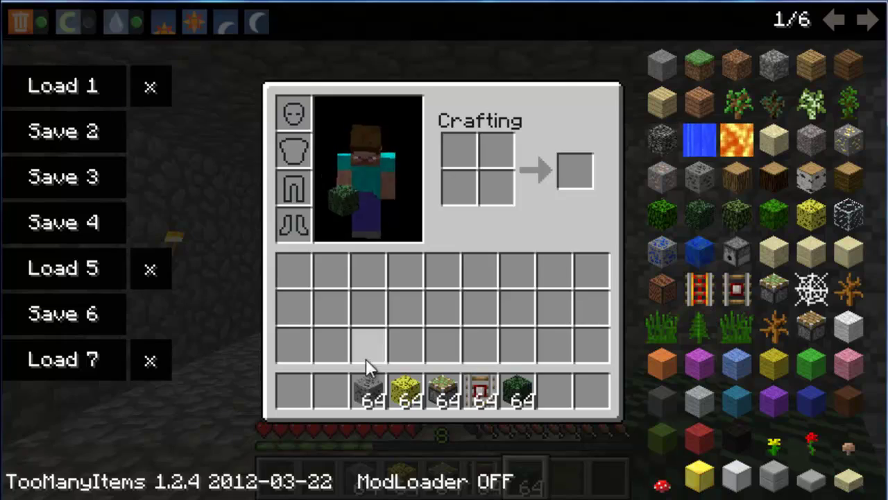
left_click(378, 408)
left_click(408, 395)
left_click(442, 392)
left_click(478, 390)
left_click(507, 393)
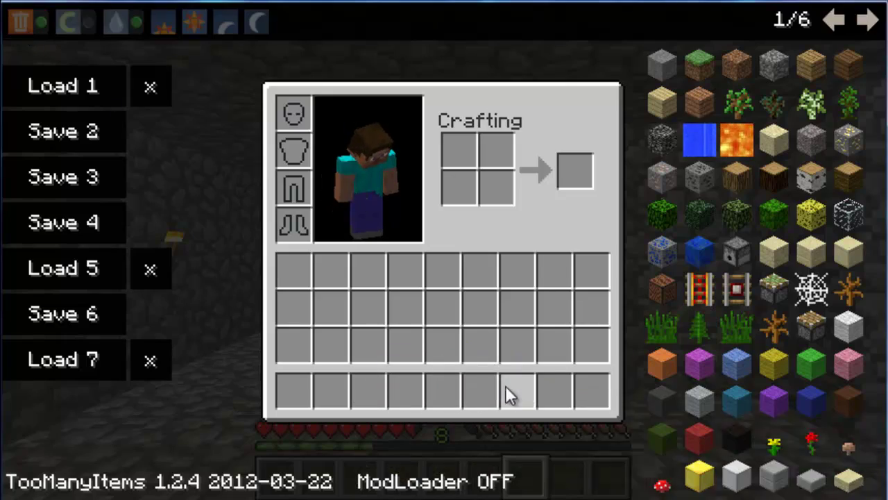
Step: Close the inventory and walk forward to the wall sign
key("e")
scroll(444, 254, "up", 6)
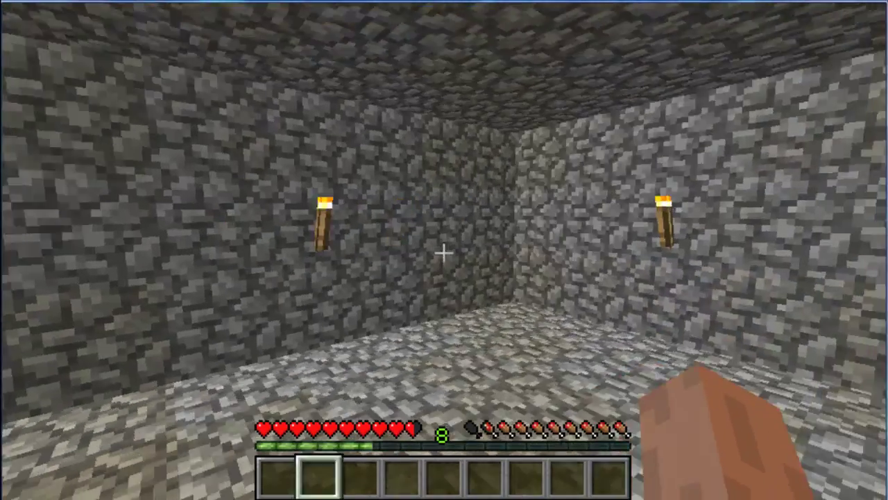
scroll(444, 253, "down", 1)
scroll(444, 253, "down", 5)
key("w")
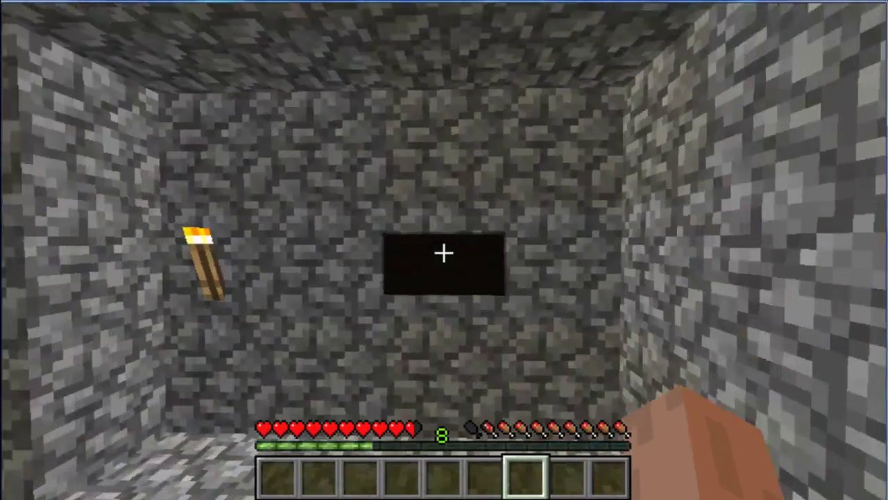